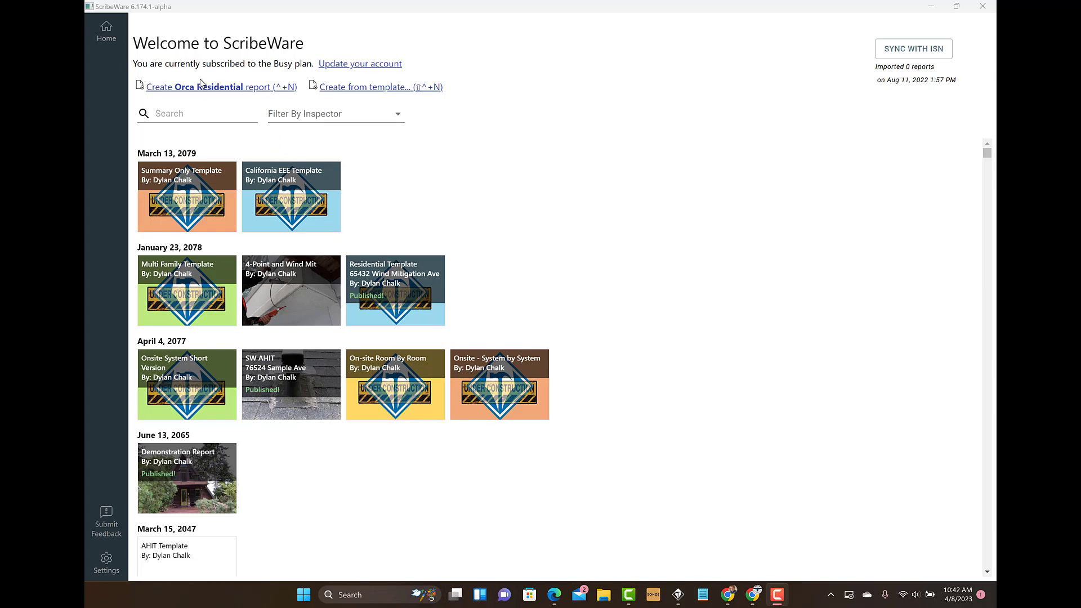
Step: Create a new Orca Residential report and widen its editing area by narrowing the photo area
click(380, 91)
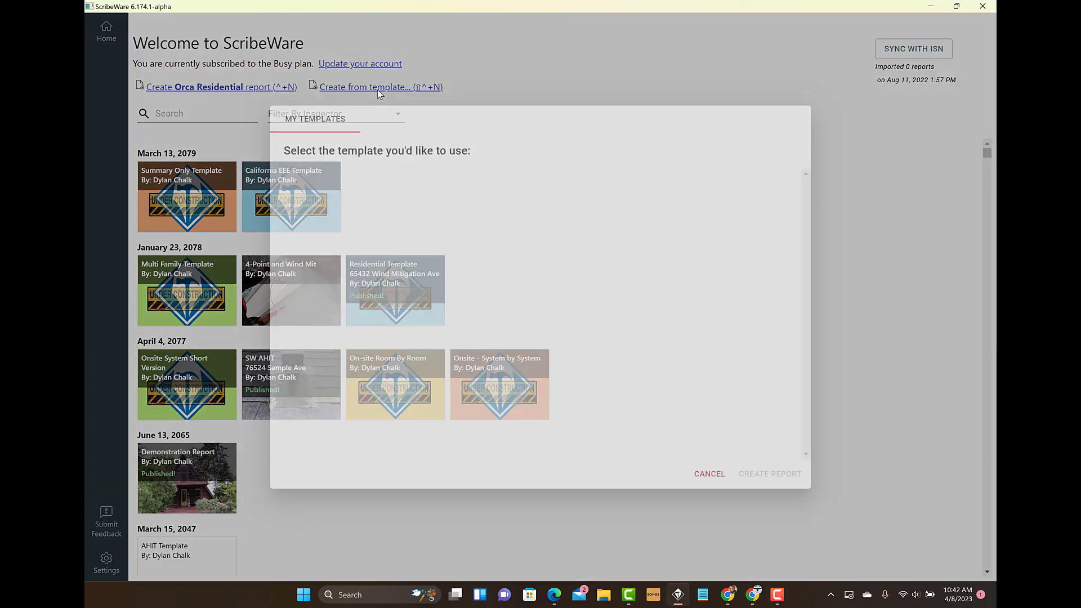
click(539, 64)
click(196, 88)
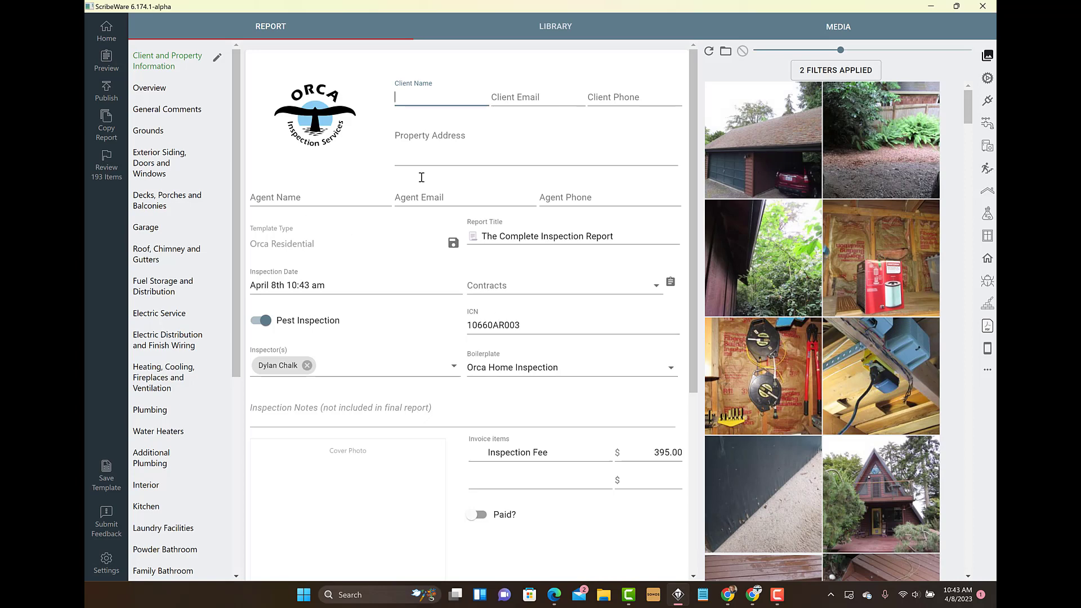
drag(700, 165, 790, 169)
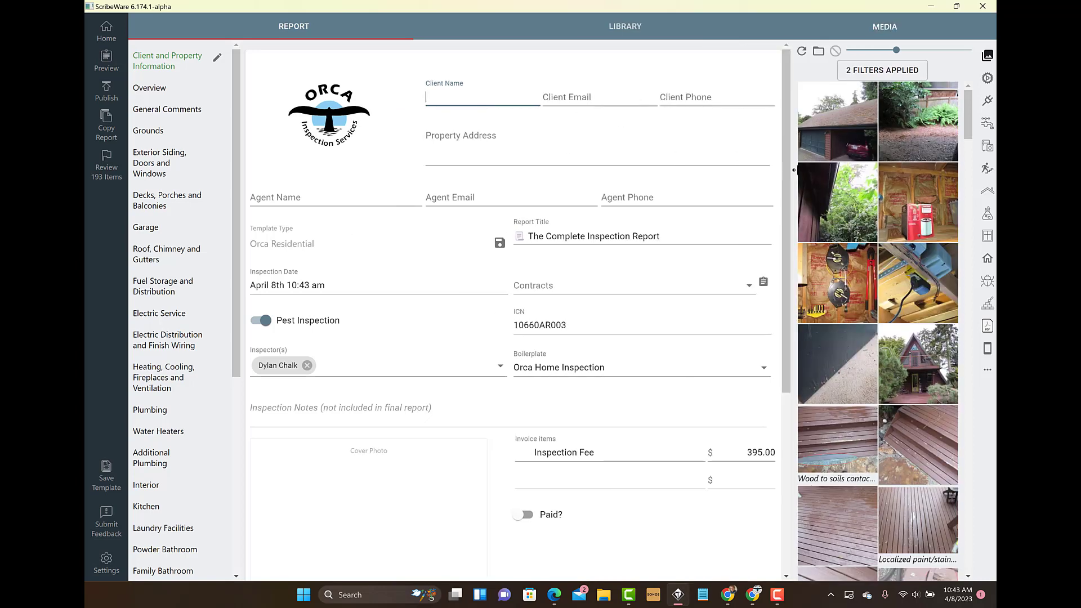
Step: Save the report's structure as a new template named Orca Residential II
click(106, 478)
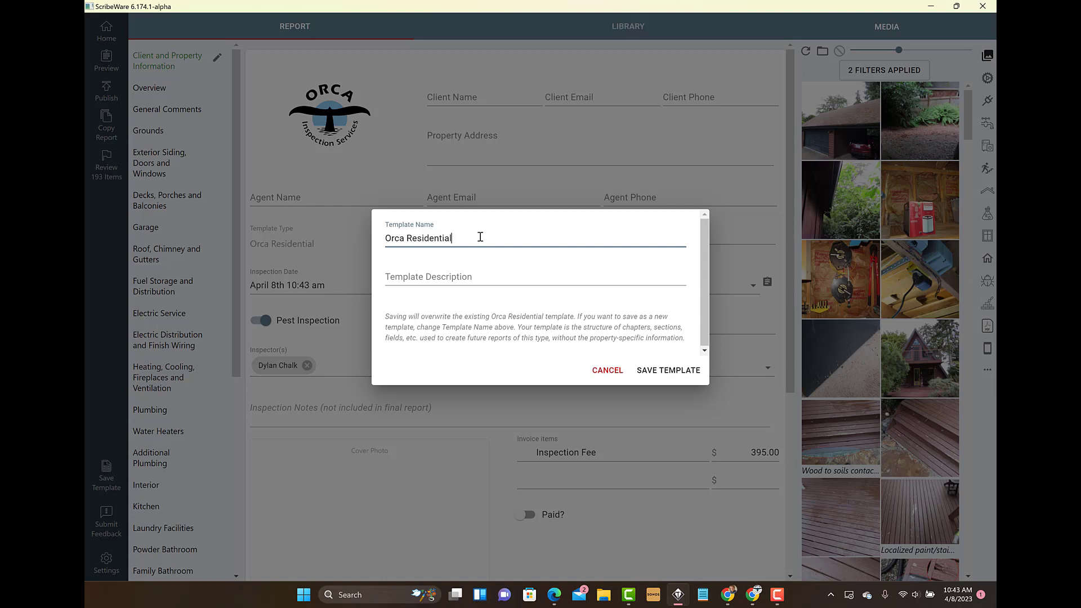
text(II)
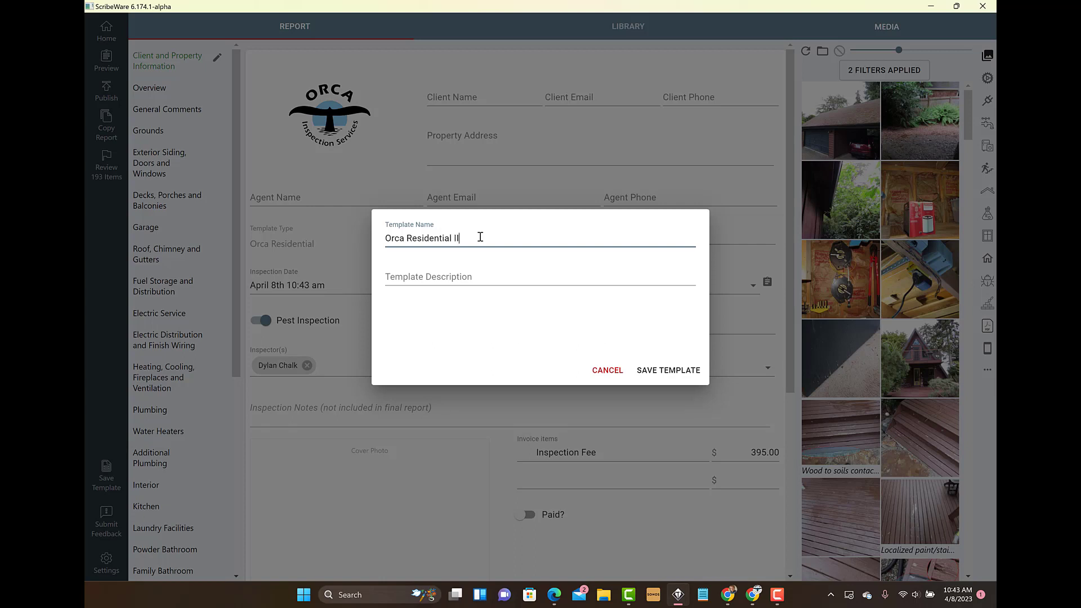
click(681, 371)
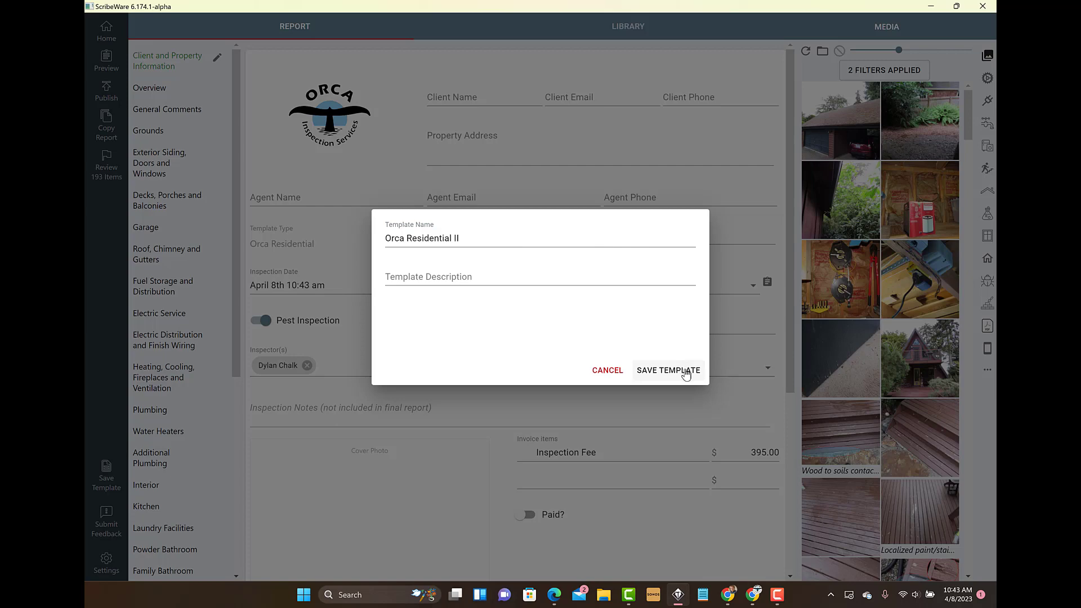
click(652, 371)
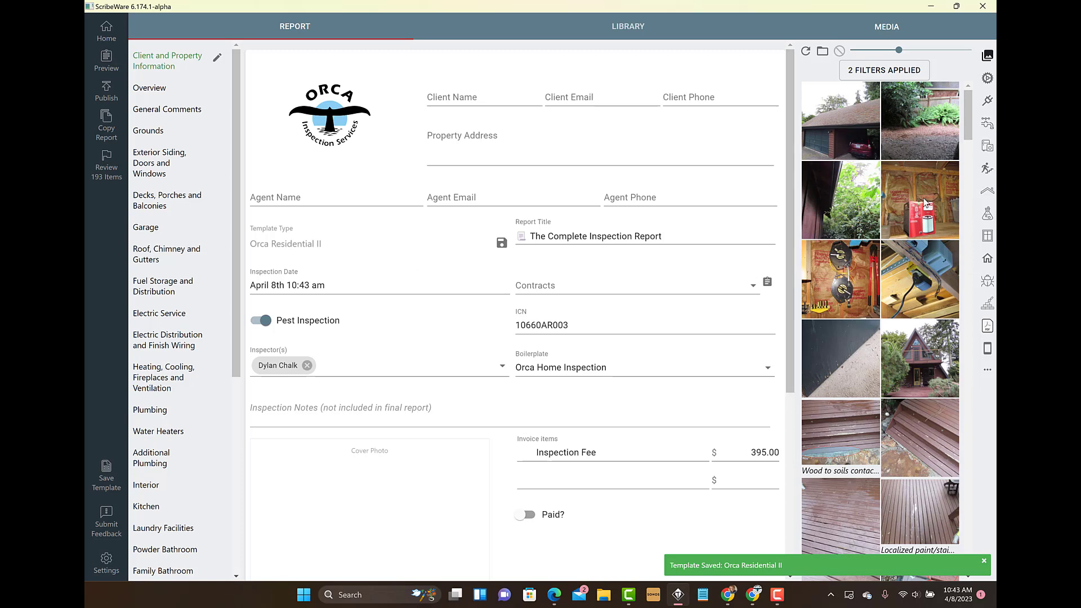
Step: Use the photo of the red box in the garage as the cover photo and enter Template II as the client name
drag(917, 206, 315, 452)
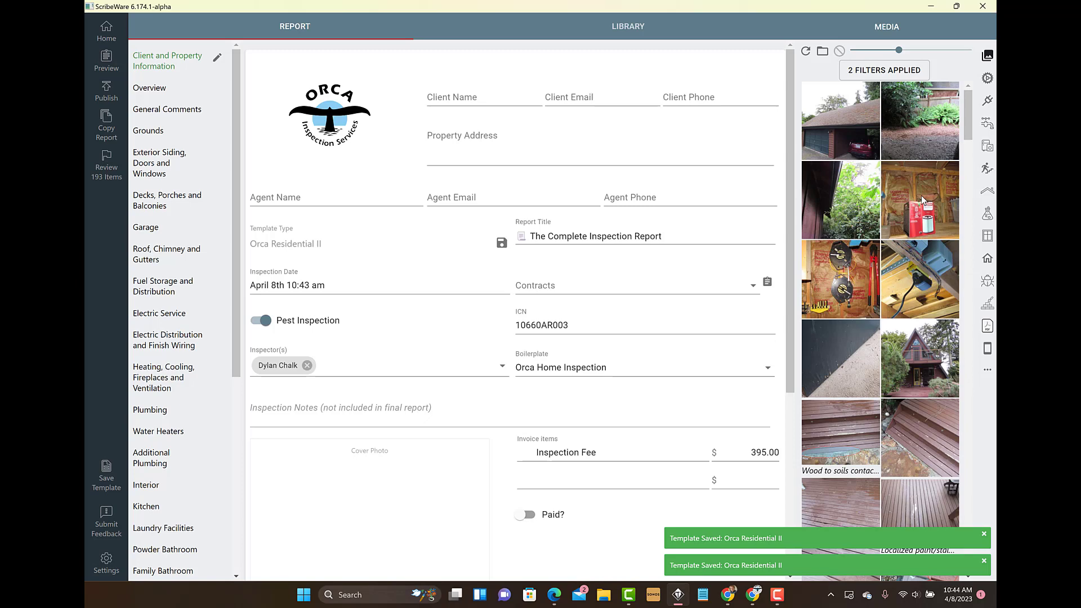
drag(923, 200, 329, 510)
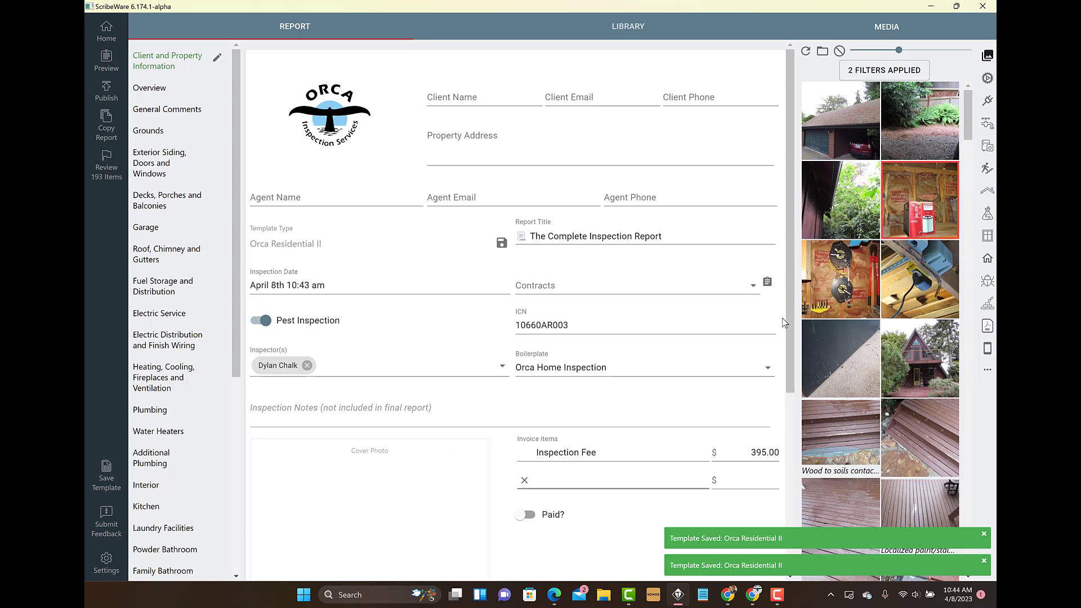
drag(917, 195, 313, 471)
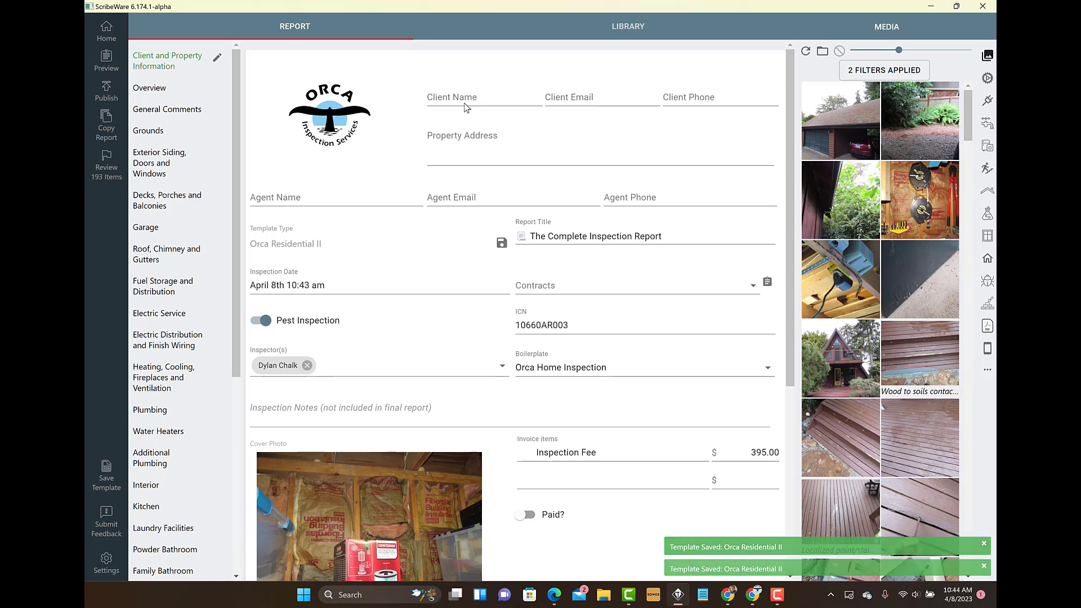
click(437, 102)
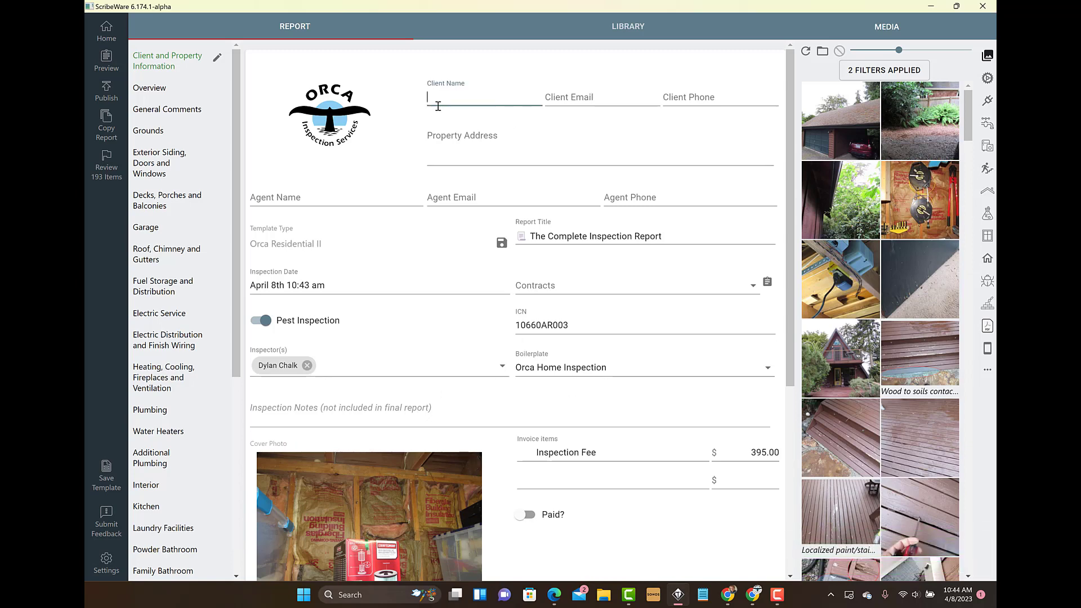
text(Template II)
Step: Set the inspection date's year to 2097, keeping April 8, and return to the home screen
click(296, 284)
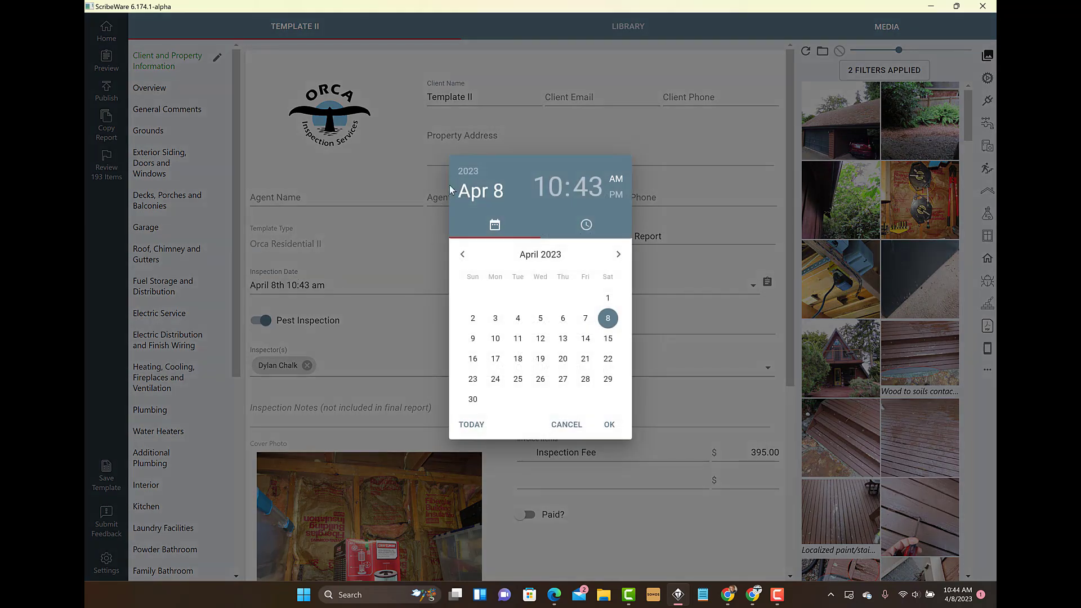
click(468, 172)
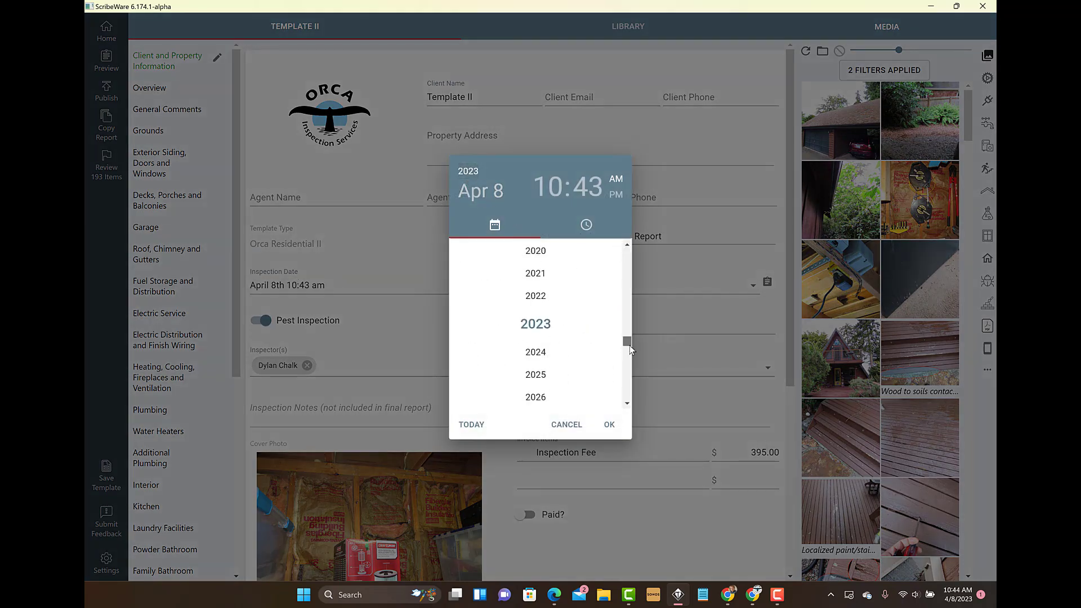
drag(626, 341, 626, 394)
click(541, 355)
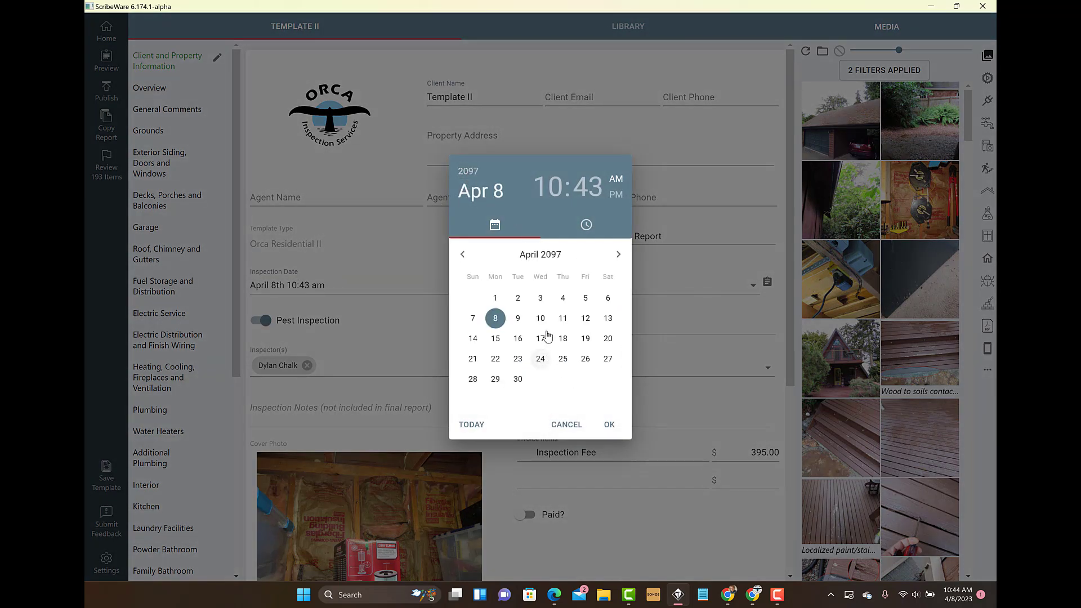
click(605, 424)
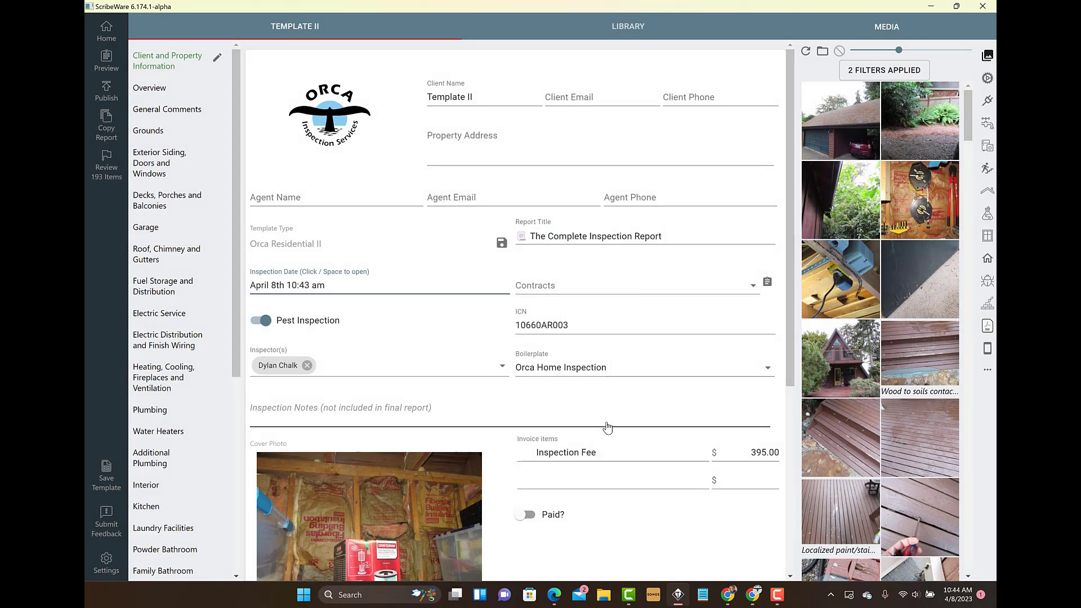
click(108, 35)
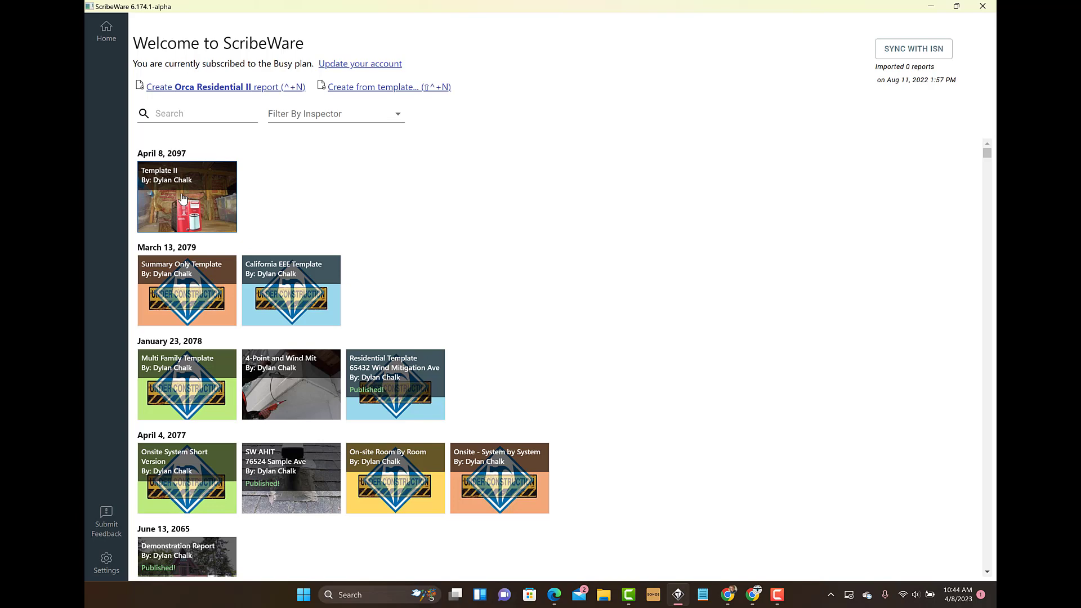
Step: Create a new report from the Orca Residential II template
click(369, 89)
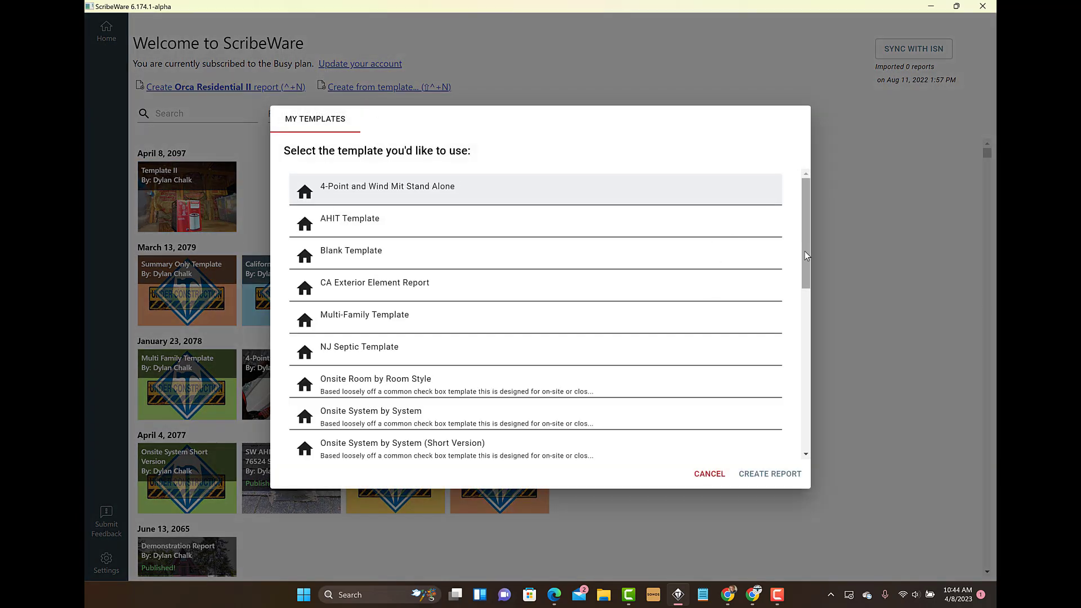
drag(806, 255, 798, 308)
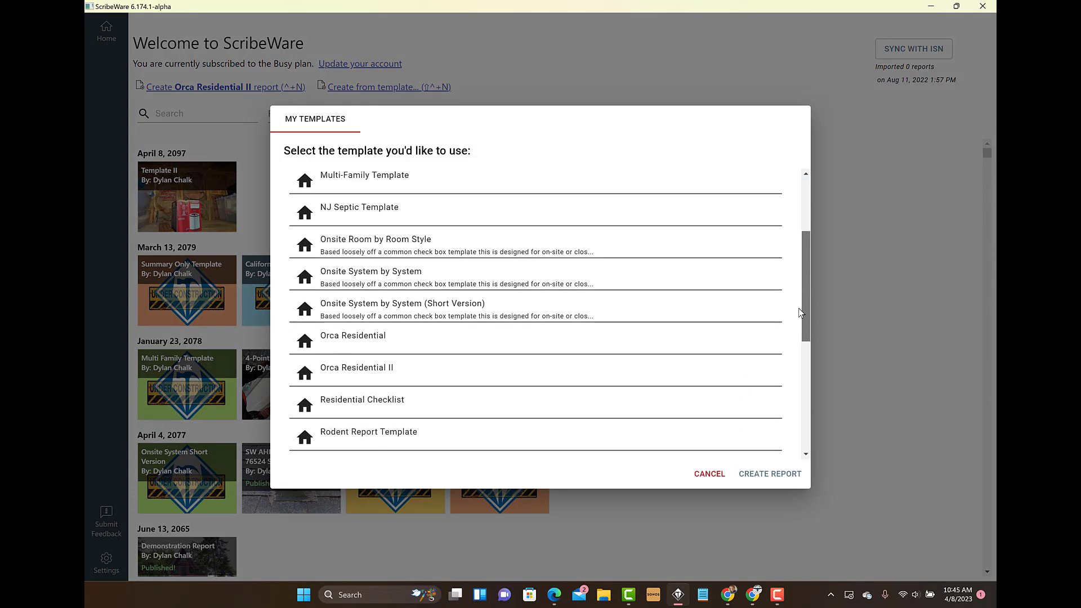
click(414, 369)
click(760, 480)
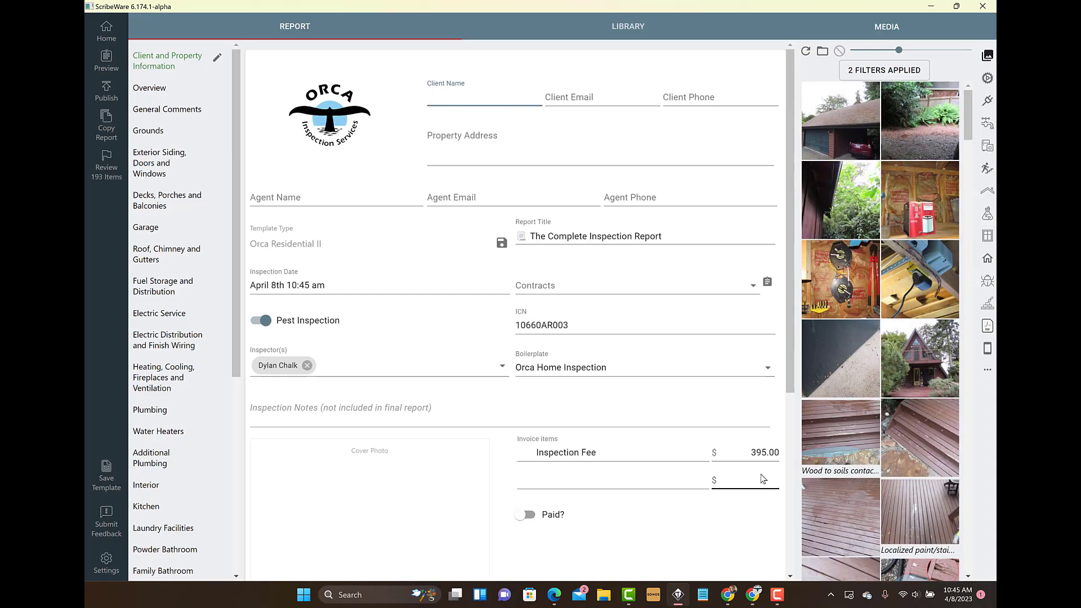
Step: Make a copy of the Water Heater section in the Water Heaters chapter
click(161, 433)
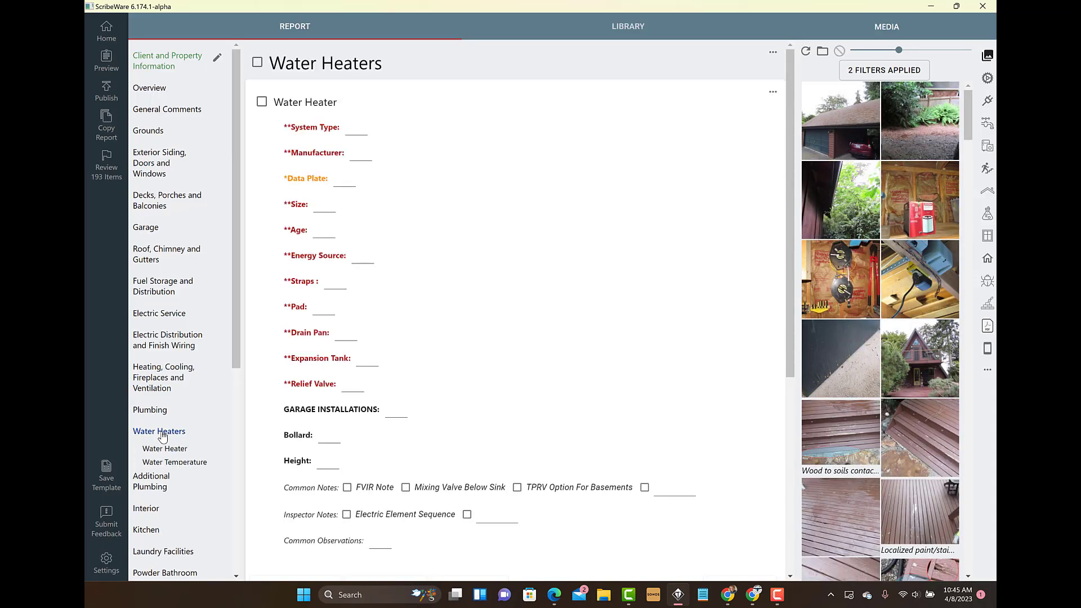
click(771, 96)
click(799, 111)
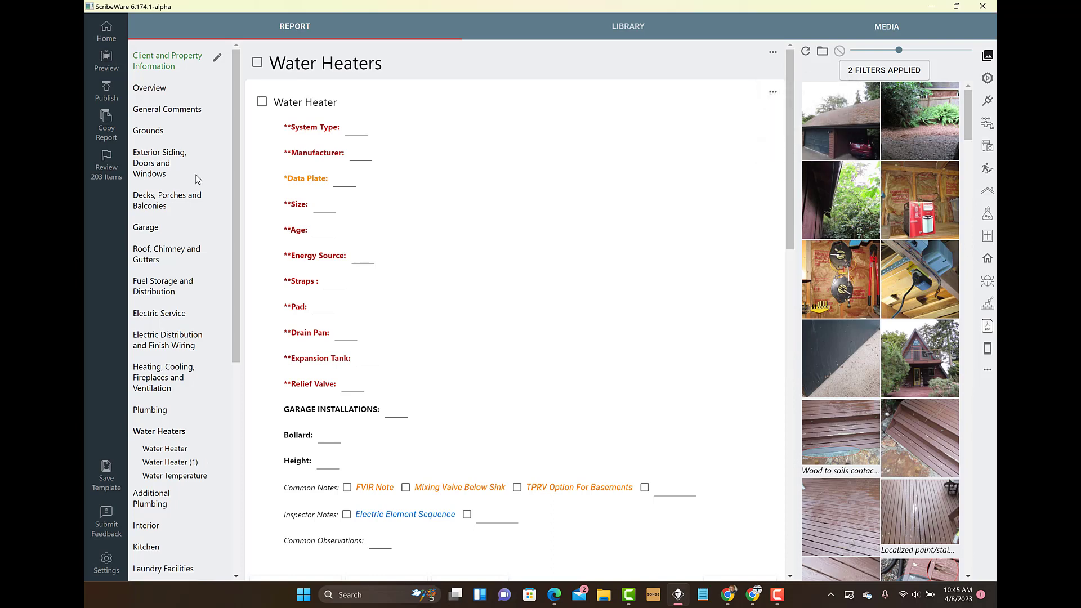
Step: Rename the Water Heaters chapter as Water Heaters - Main House
triple_click(349, 72)
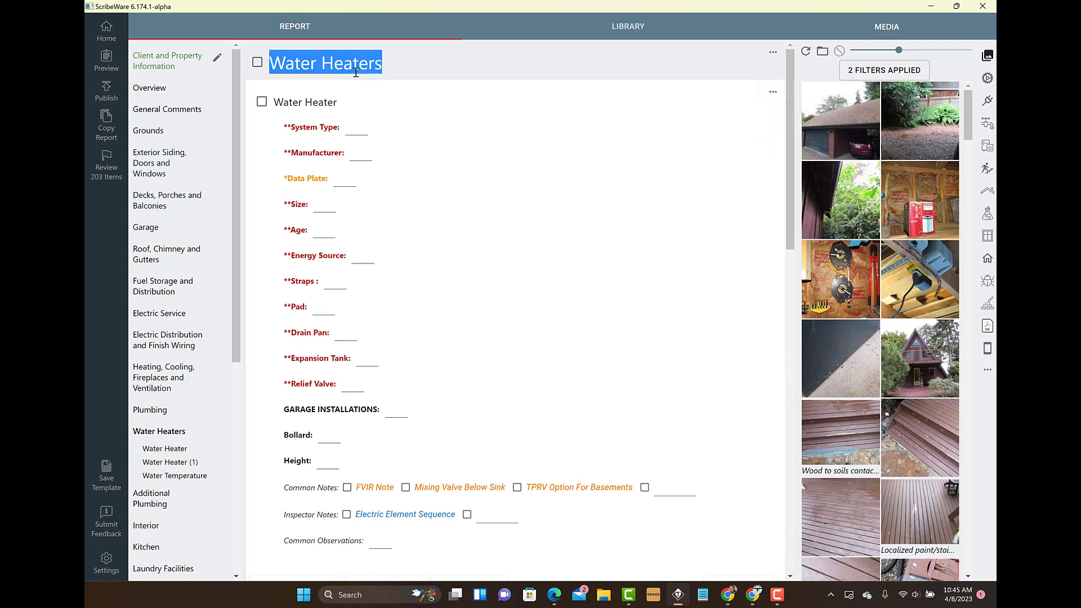
click(391, 73)
text(- Mai)
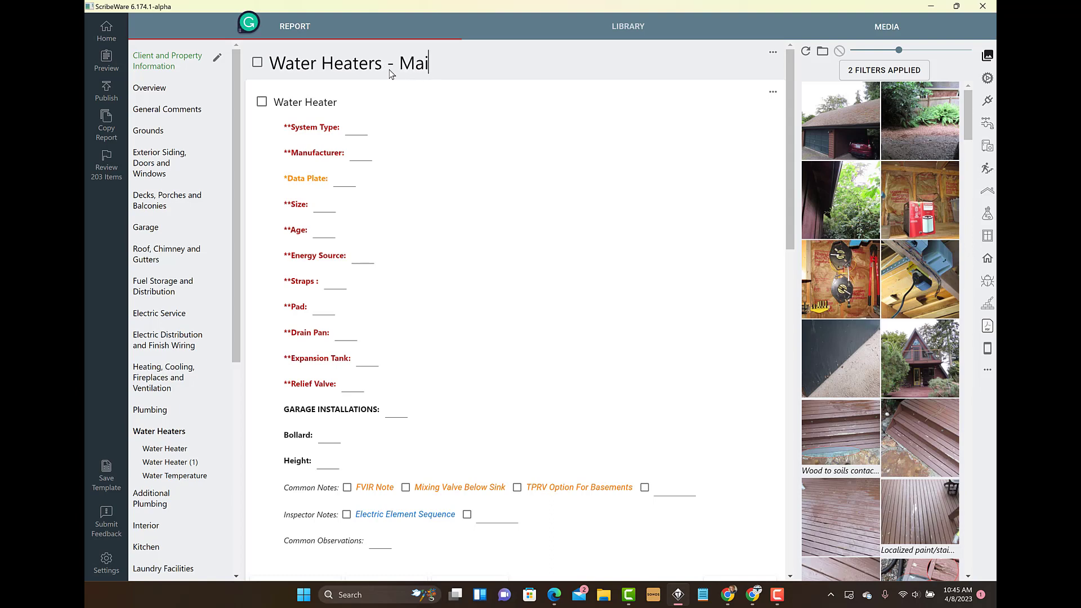
text(n House)
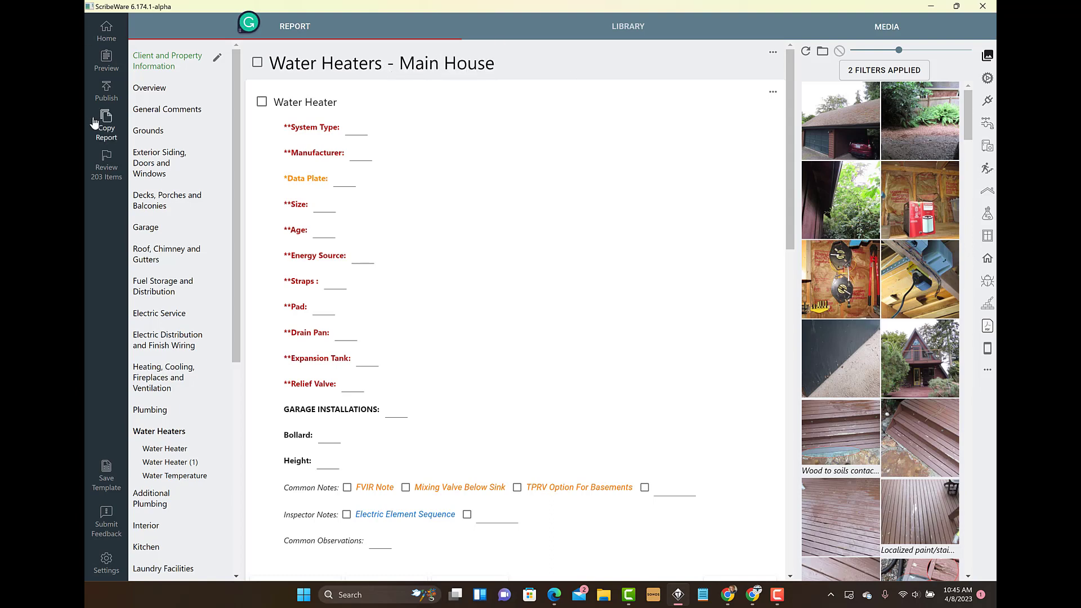
Step: Make a copy of the Sub Panel section in the Electric Service chapter
click(160, 315)
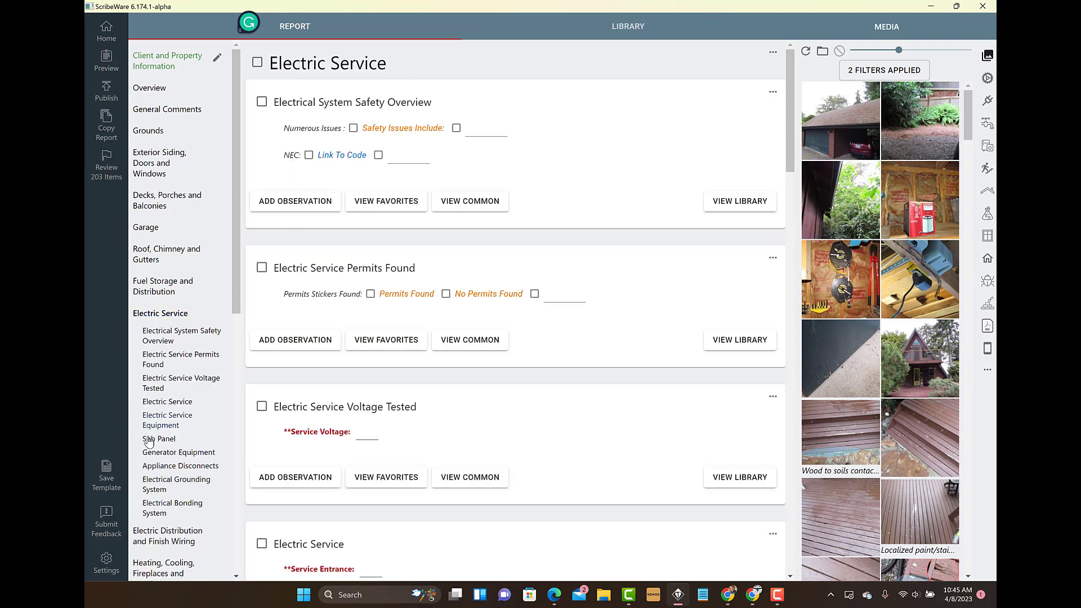
click(150, 441)
click(773, 52)
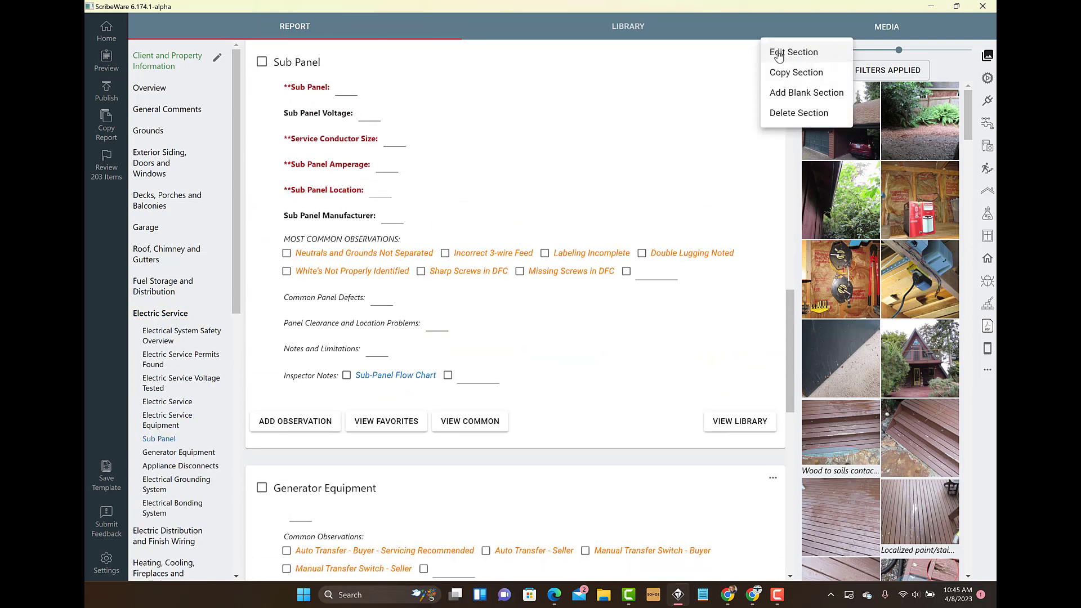
click(795, 73)
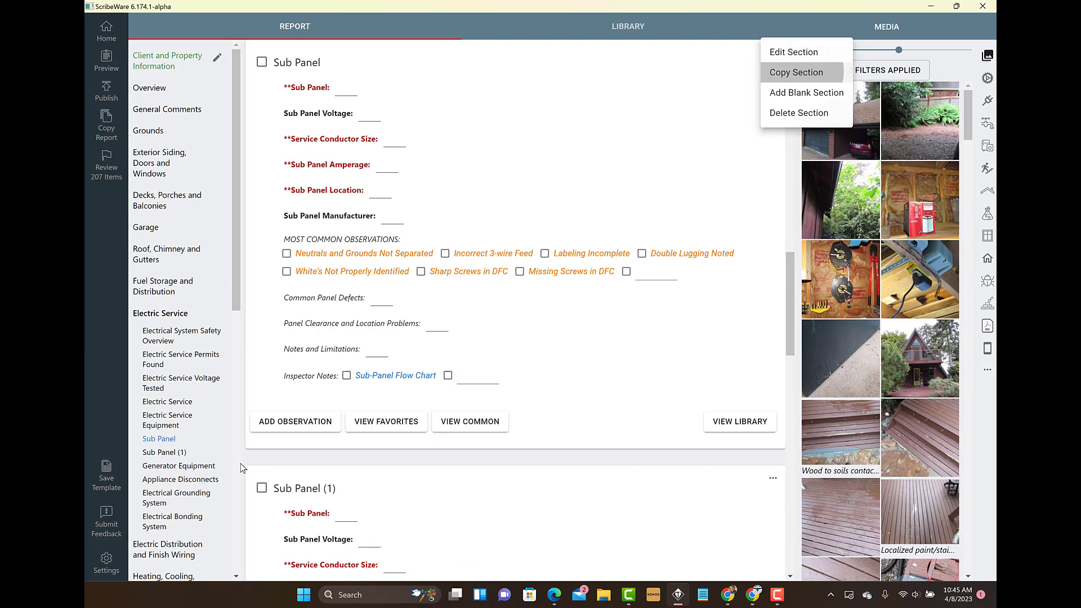
Step: Rename the copied sub panel section as Sub Panel - Studio
triple_click(330, 488)
key(Right)
key(BackSpace)
key(BackSpace)
key(BackSpace)
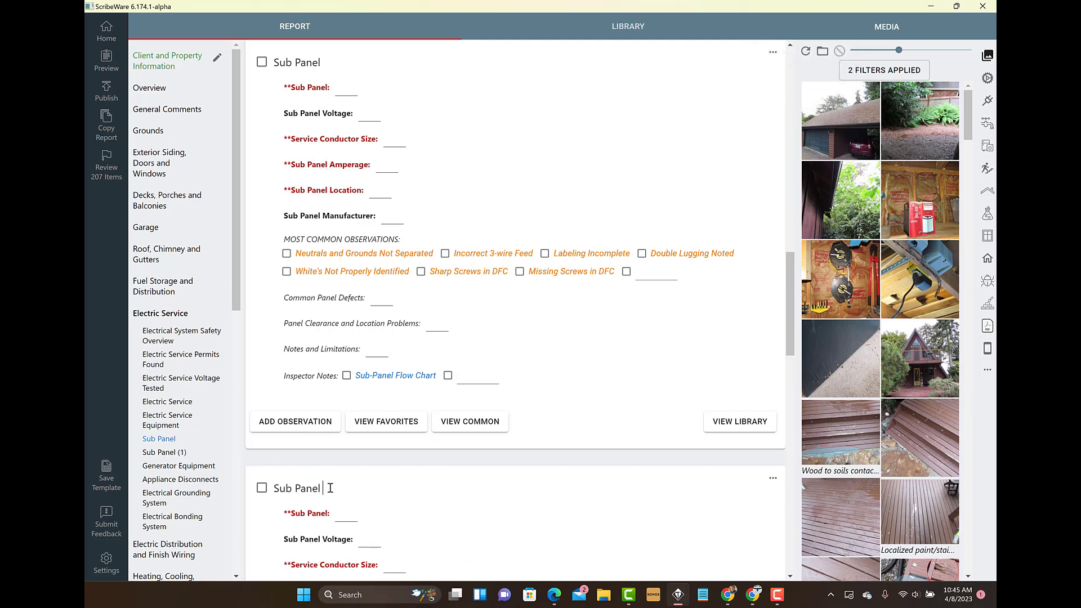
text(-)
text(1st)
text(udio)
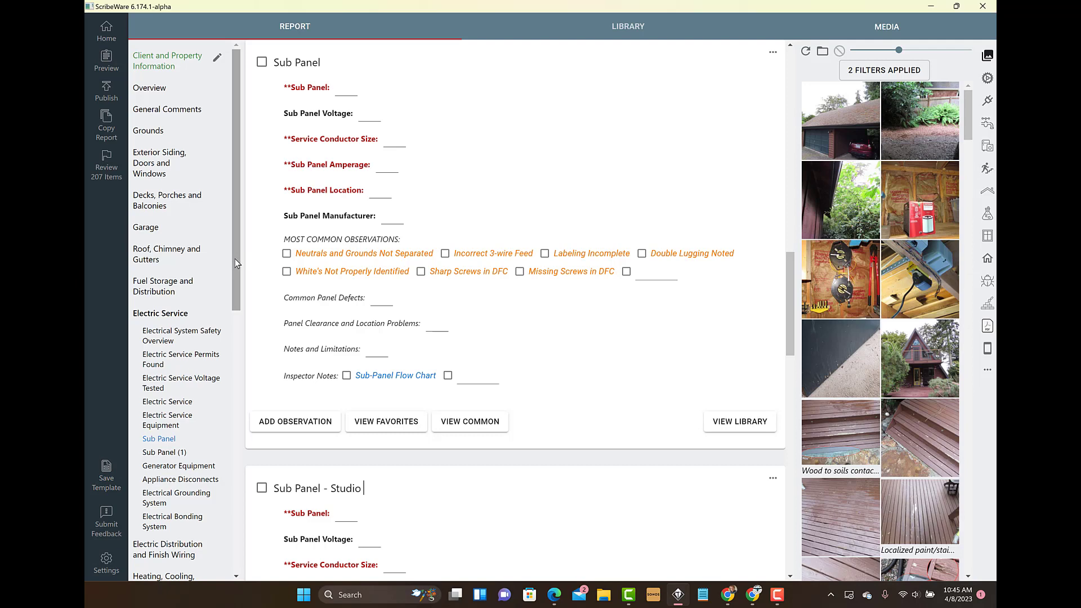
Step: Rename the Wood Decks Porches and Balconies section in the Decks, Porches and Balconies chapter as Entry Deck
drag(235, 258, 246, 200)
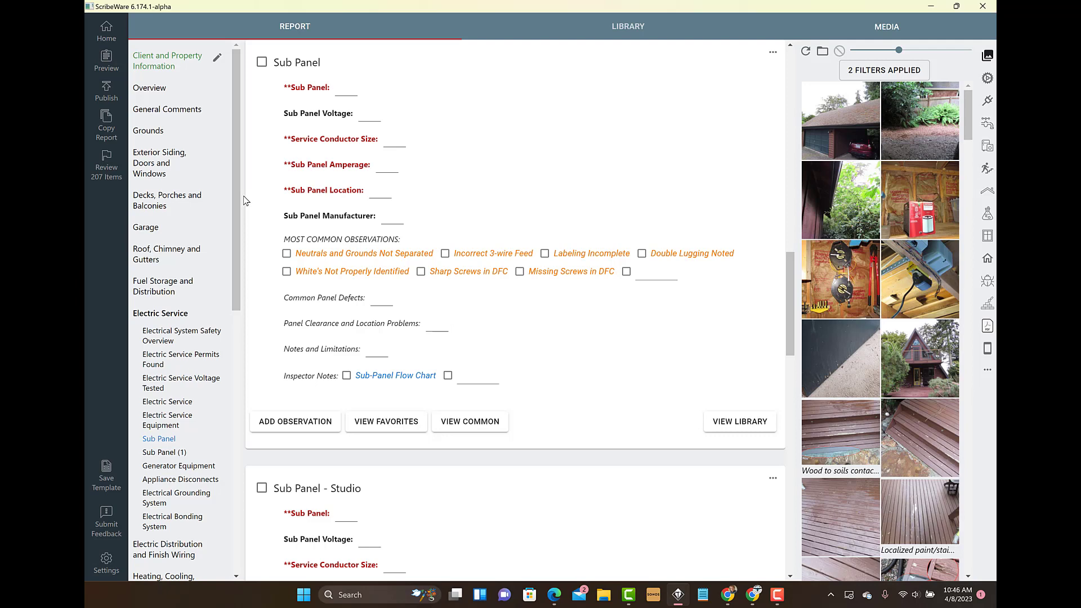
click(150, 206)
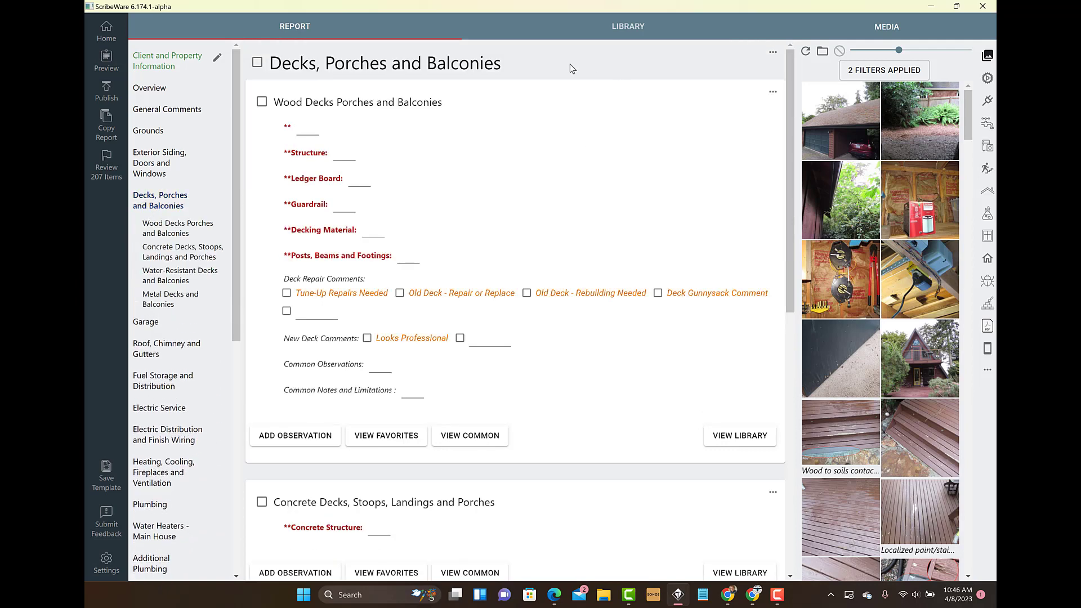
triple_click(363, 102)
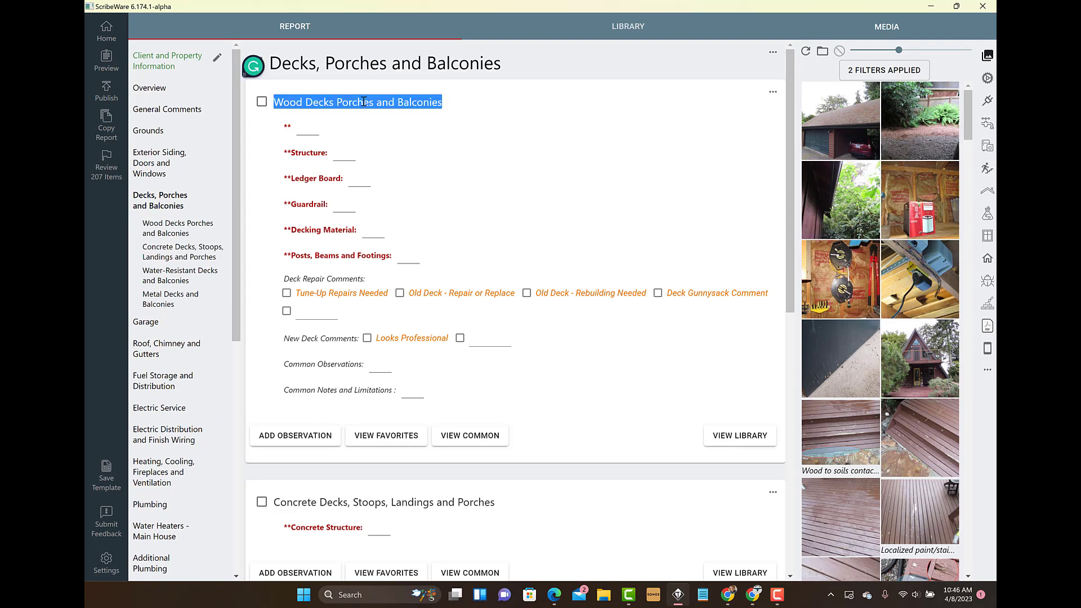
text(Entry)
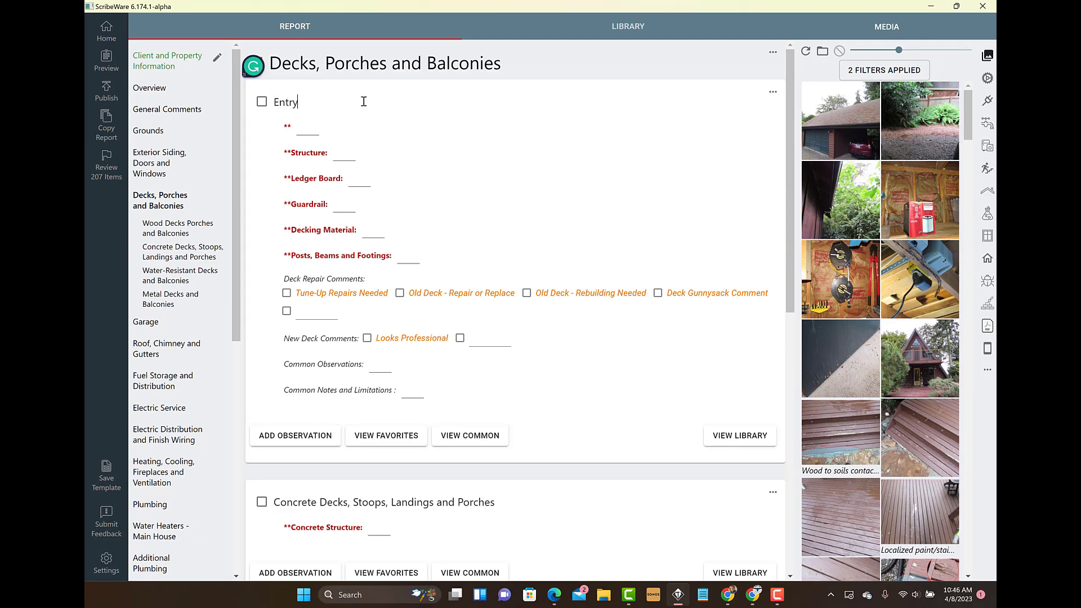
text( Deck)
Step: Copy the Entry Deck section under the name Back Deck and return to the home screen
click(772, 92)
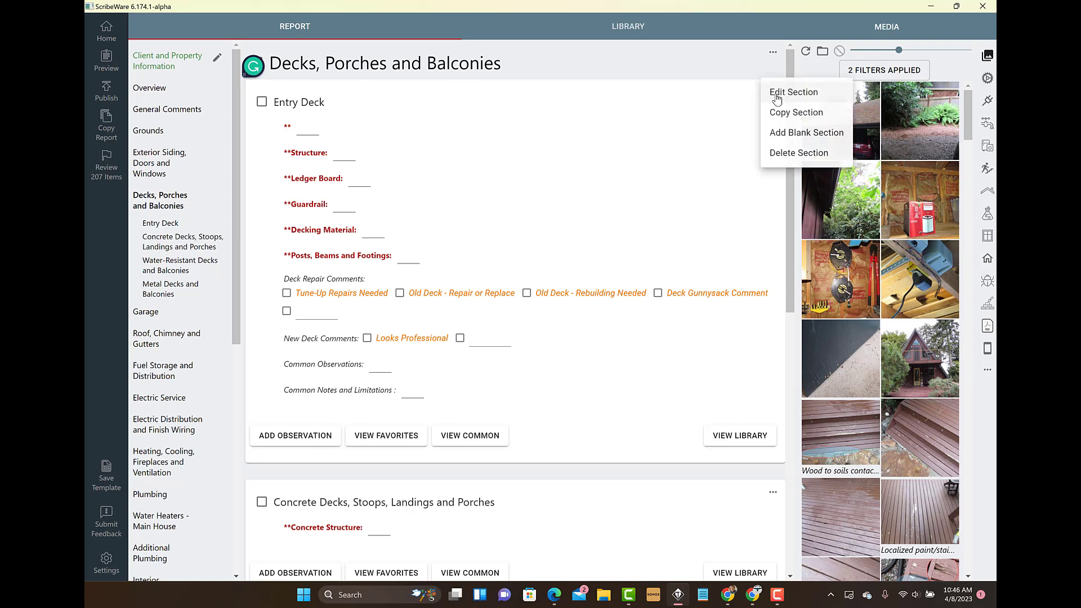
click(796, 112)
click(312, 500)
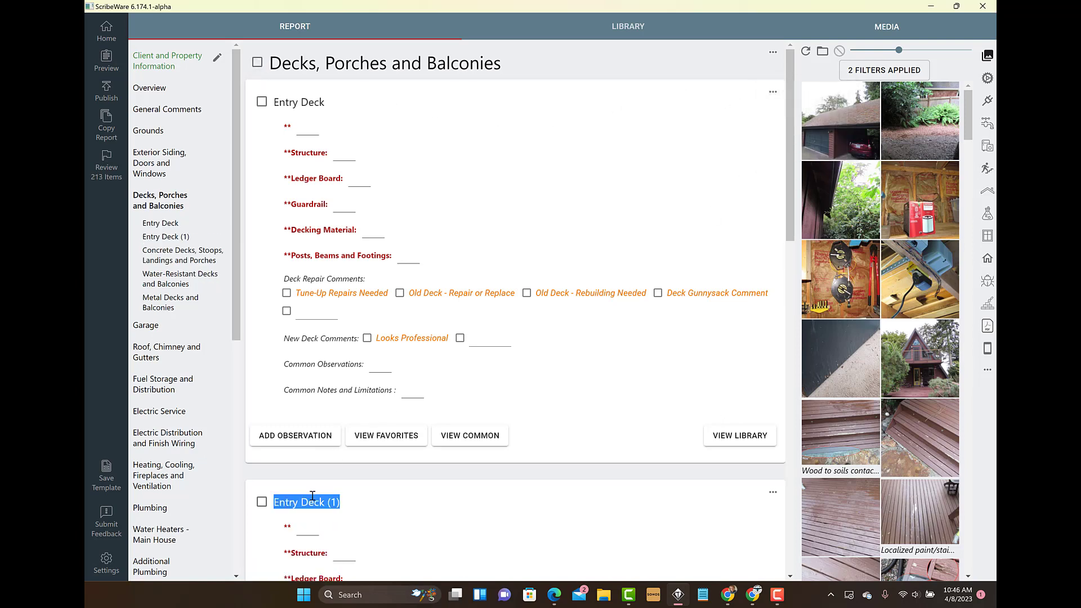
text(back Deck)
click(281, 502)
key(BackSpace)
text(B)
click(107, 31)
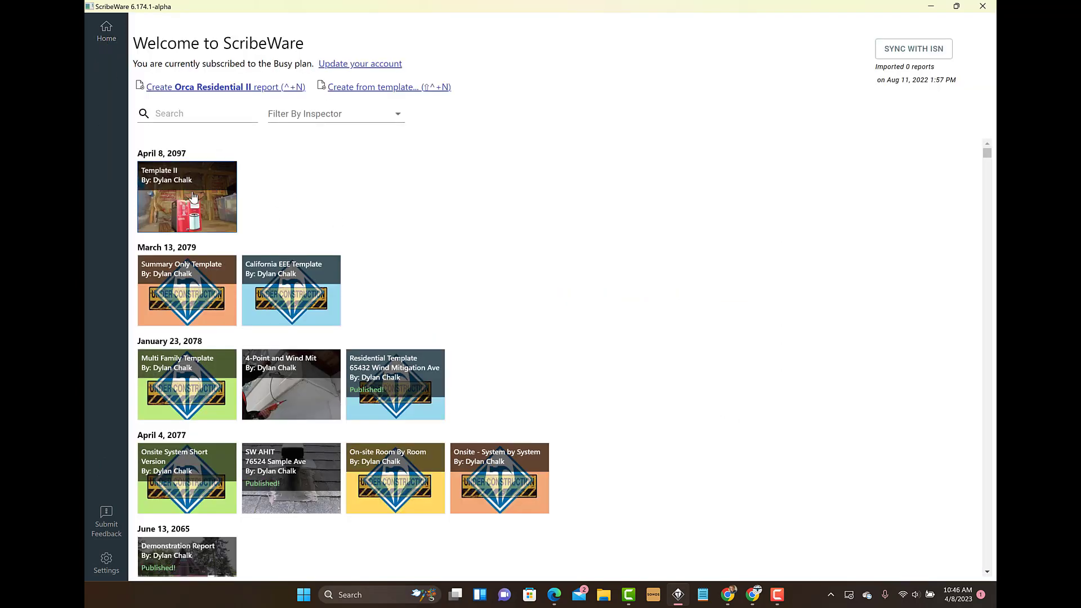
Step: Open the Template II report and go to its Exterior Siding, Doors and Windows chapter
click(193, 197)
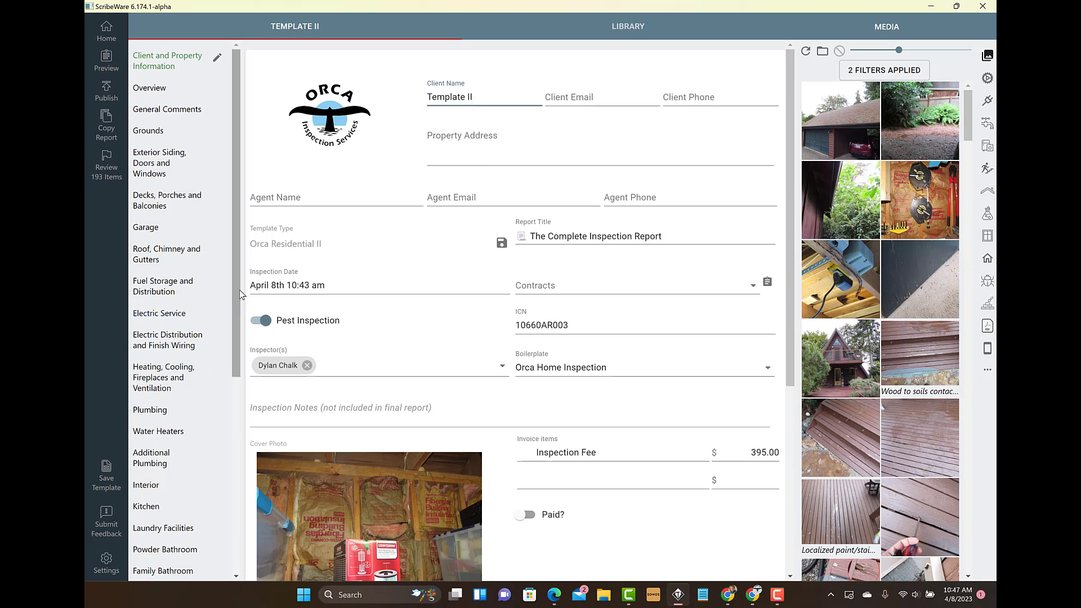
scroll(210, 472, down, 5)
scroll(209, 227, up, 5)
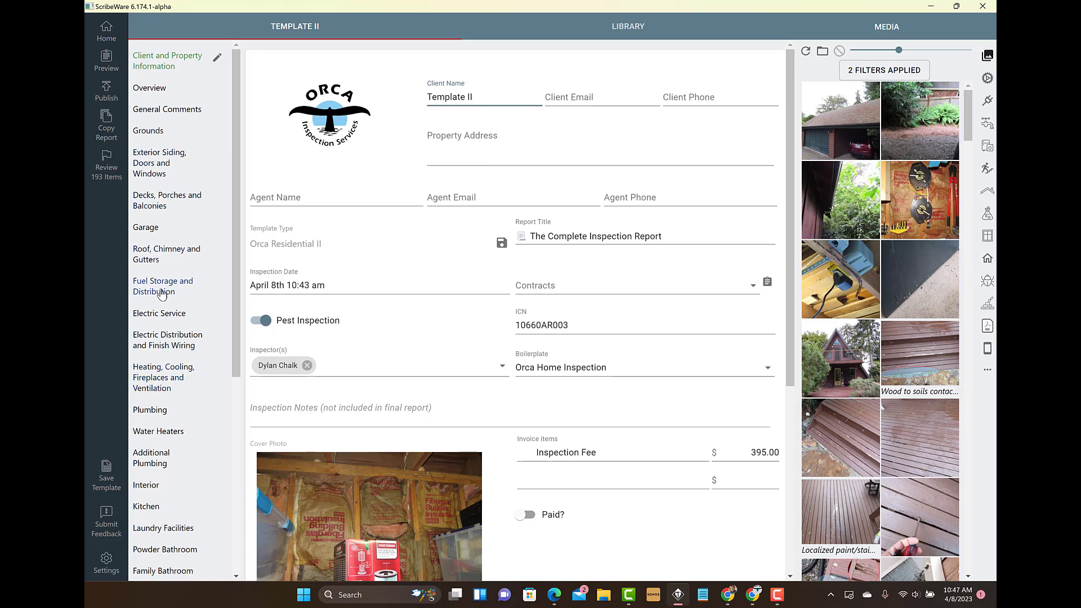
click(151, 171)
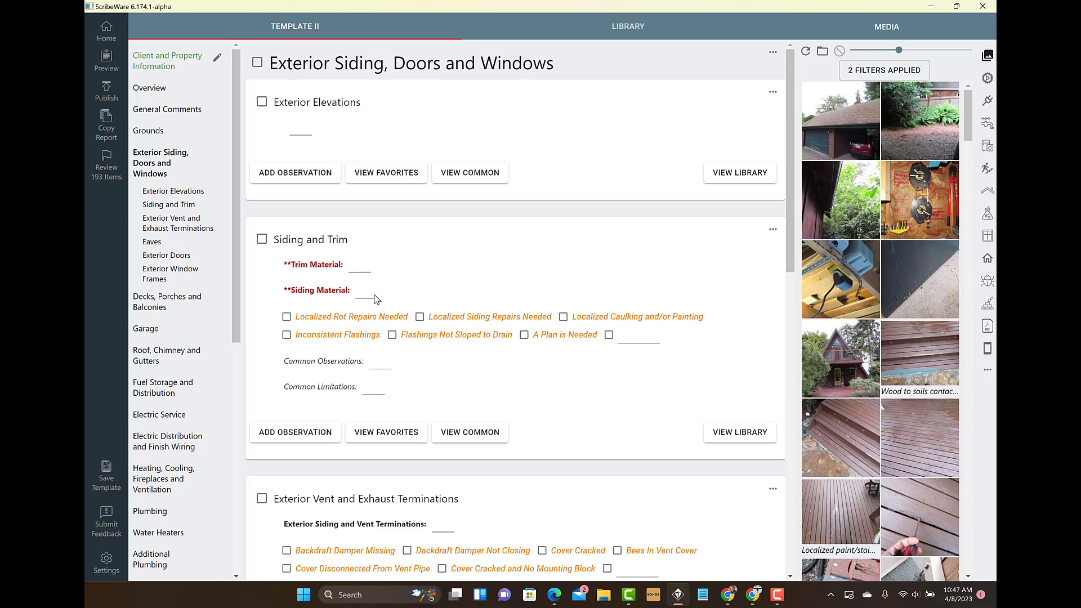
Step: Look at the Trim Material choices and the observation checkboxes in the Siding and Trim section
click(351, 267)
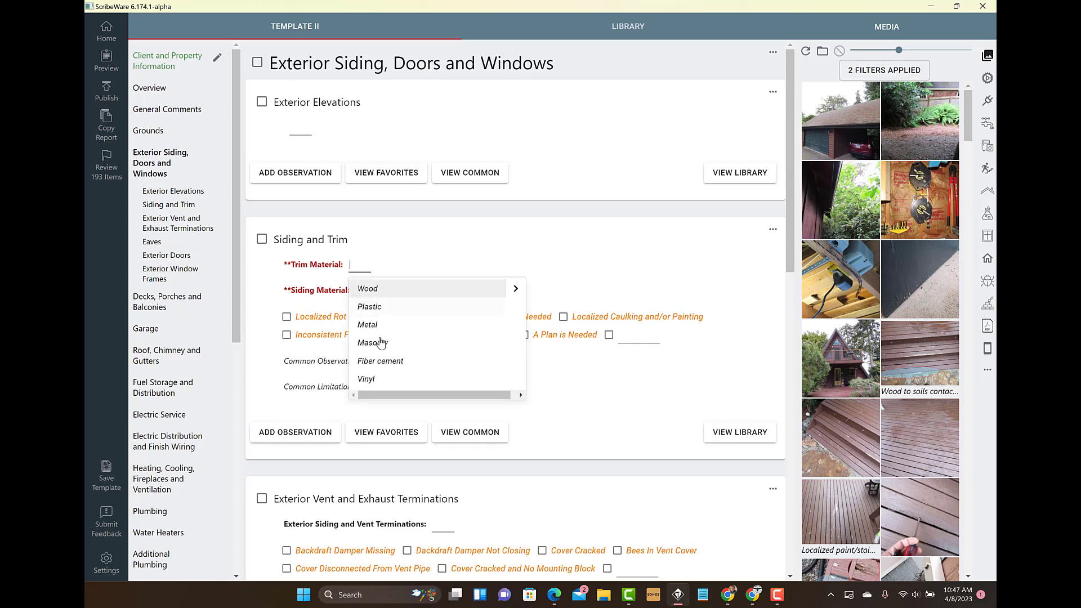
click(414, 258)
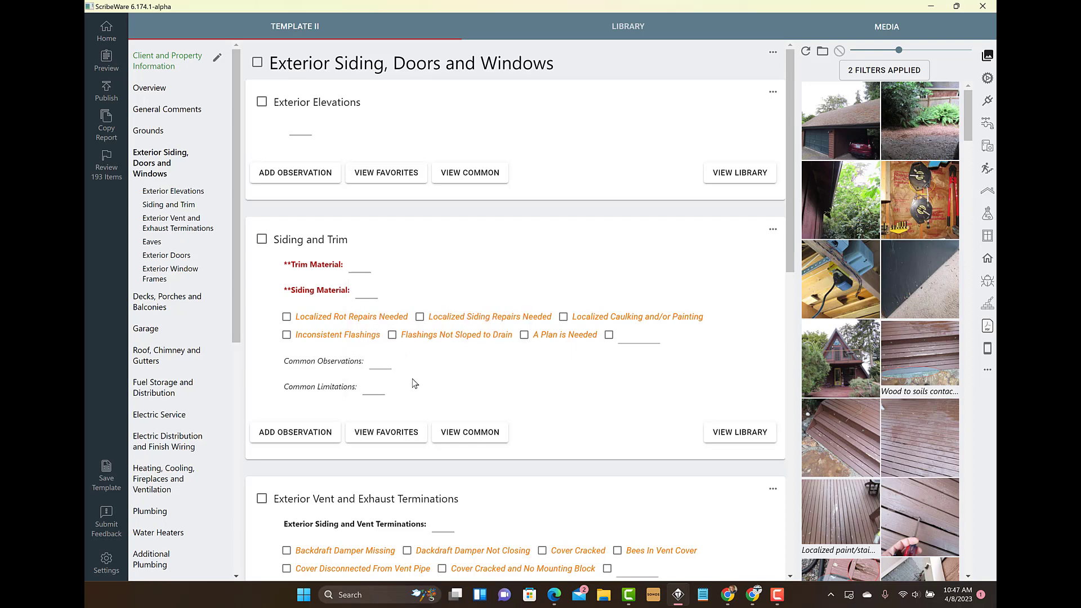
drag(364, 381, 288, 319)
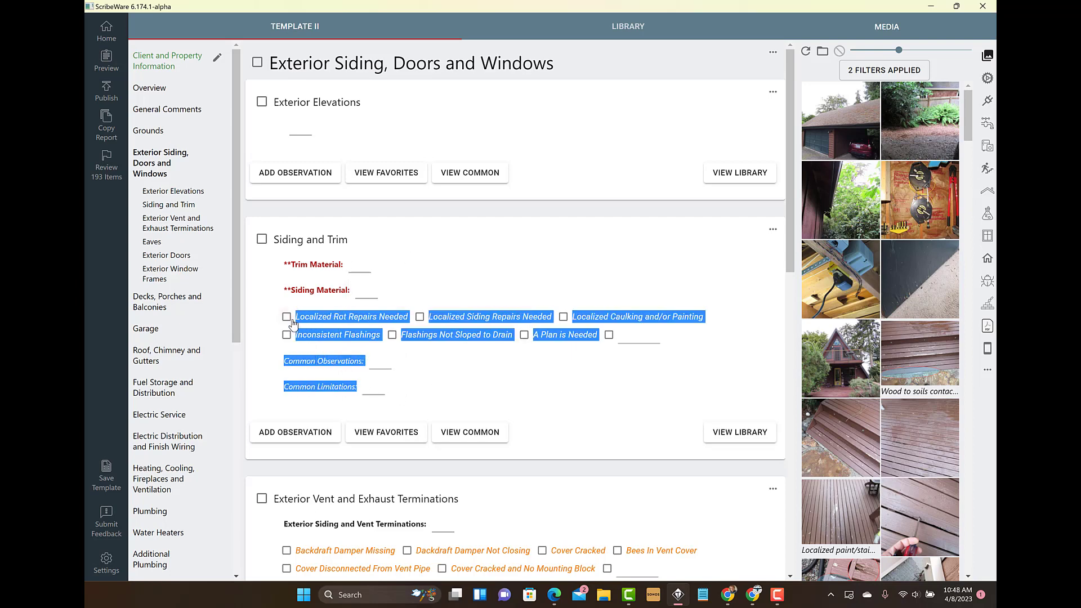
click(518, 383)
Step: Switch Localized Rot Repairs Needed on, off and on again in Siding and Trim to insert its repair observation
click(360, 318)
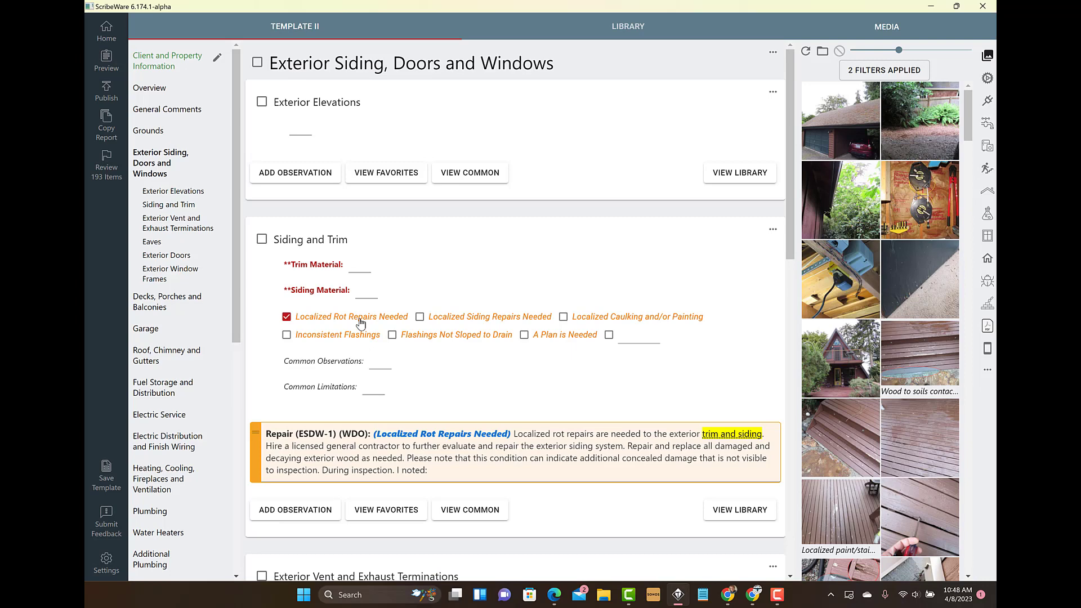
click(360, 322)
click(337, 320)
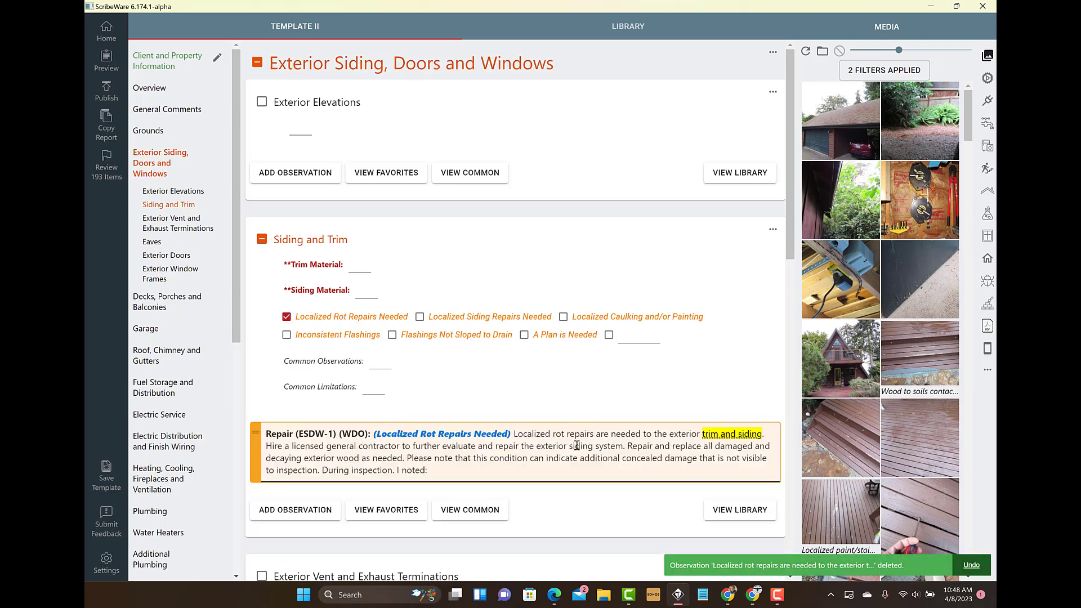
Step: Append the sample text "wjb3h dff d3bjf" to the rot repair observation and bring up its Update library option
click(446, 471)
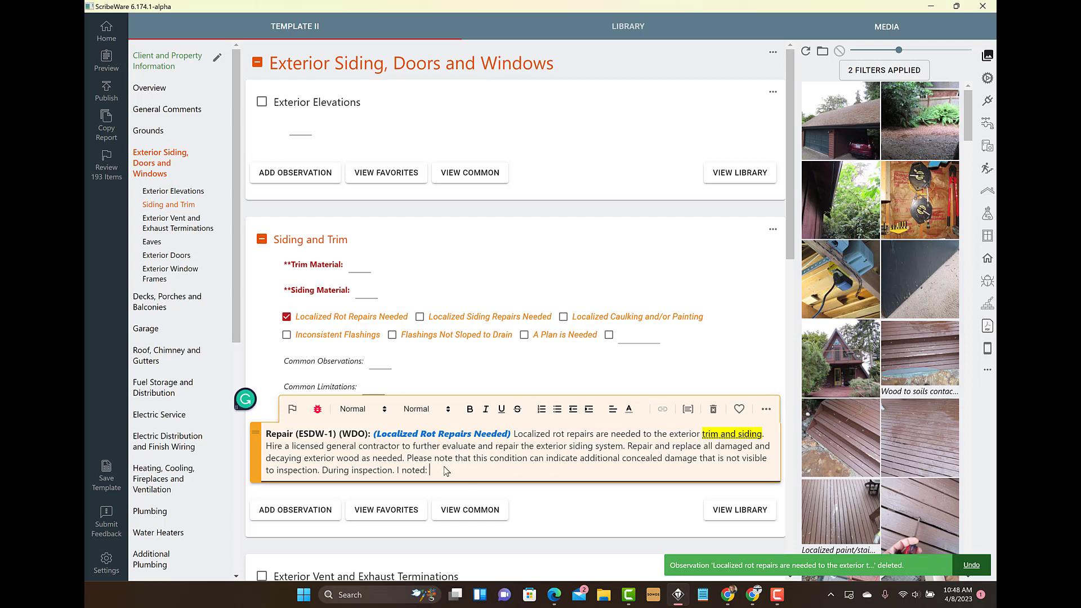
text(wjbh dff d3bjf)
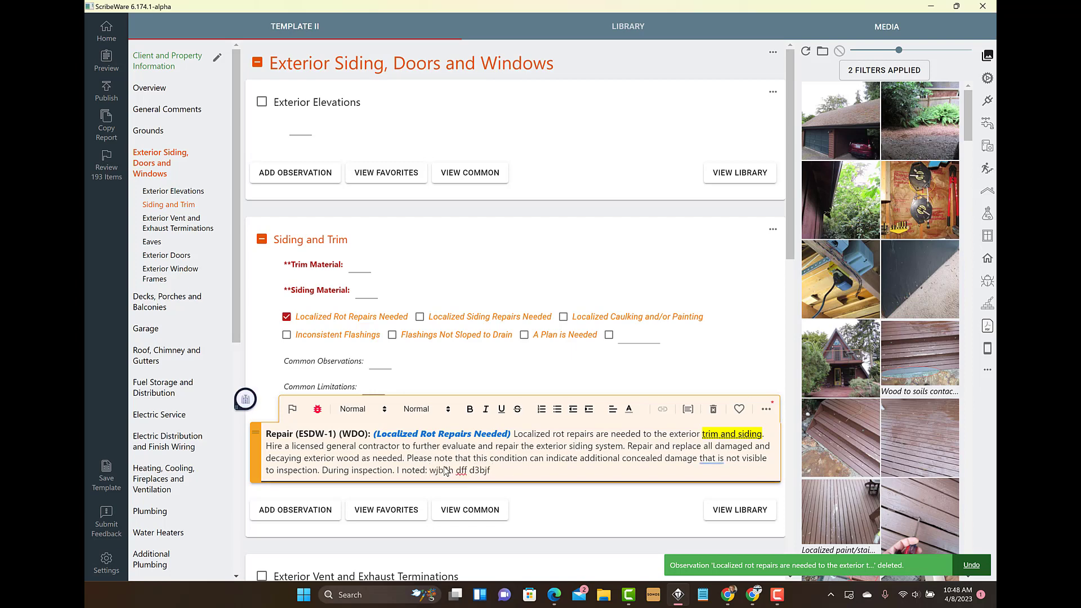
click(766, 409)
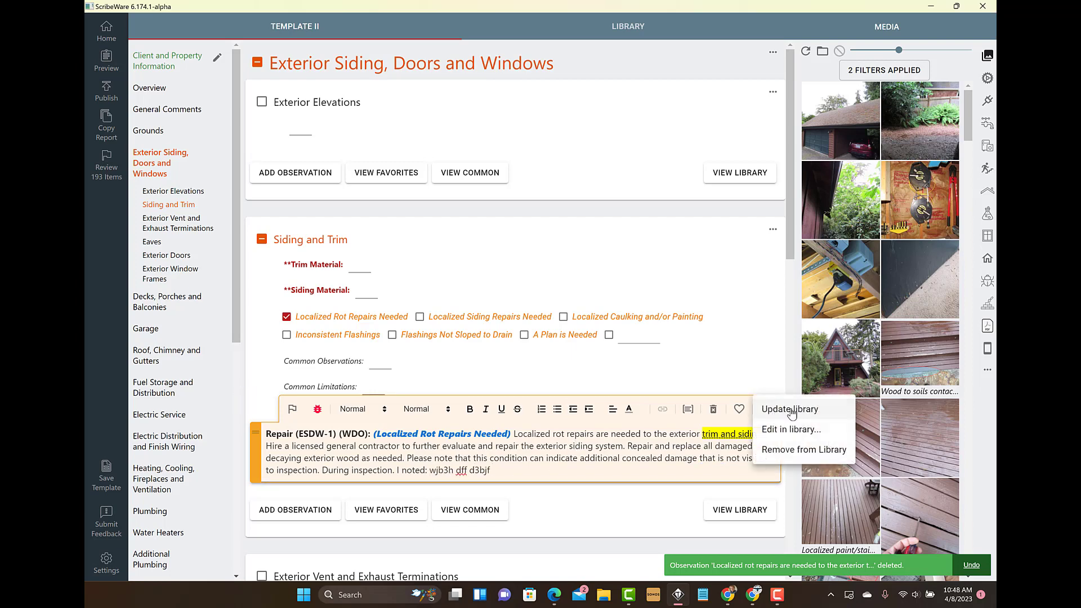
click(790, 411)
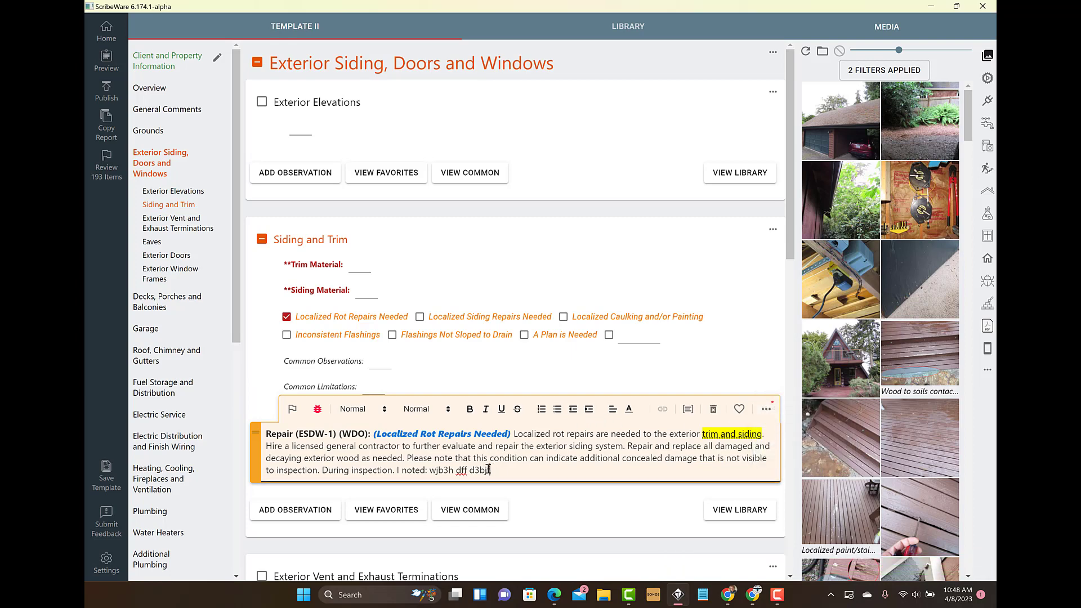
Step: Remove the sample text and the whole Localized Rot Repairs Needed observation, and return to the home screen
drag(490, 470, 431, 469)
key(BackSpace)
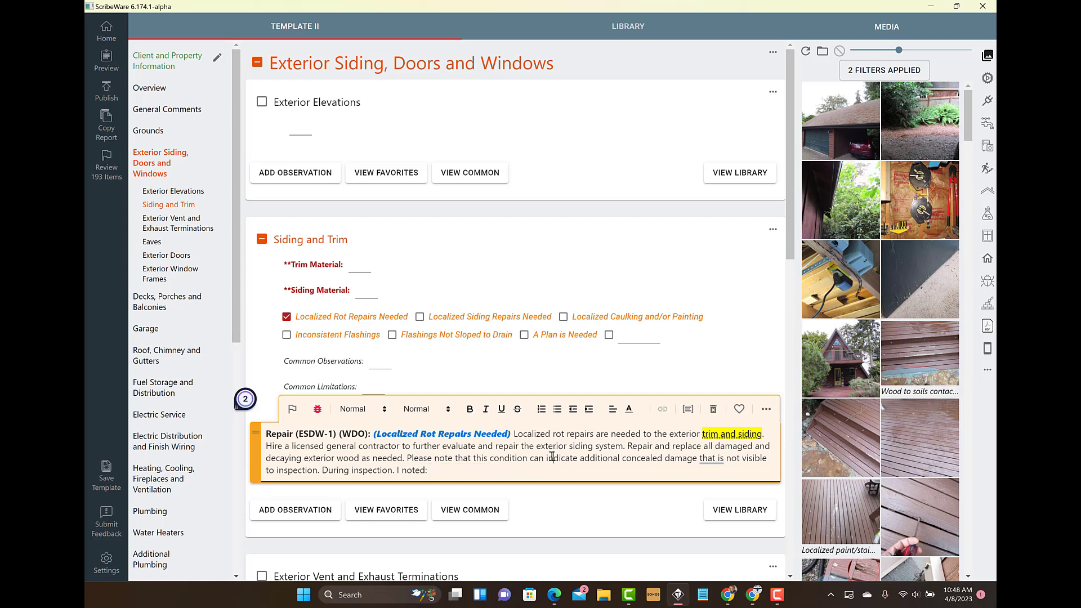
click(552, 457)
click(714, 411)
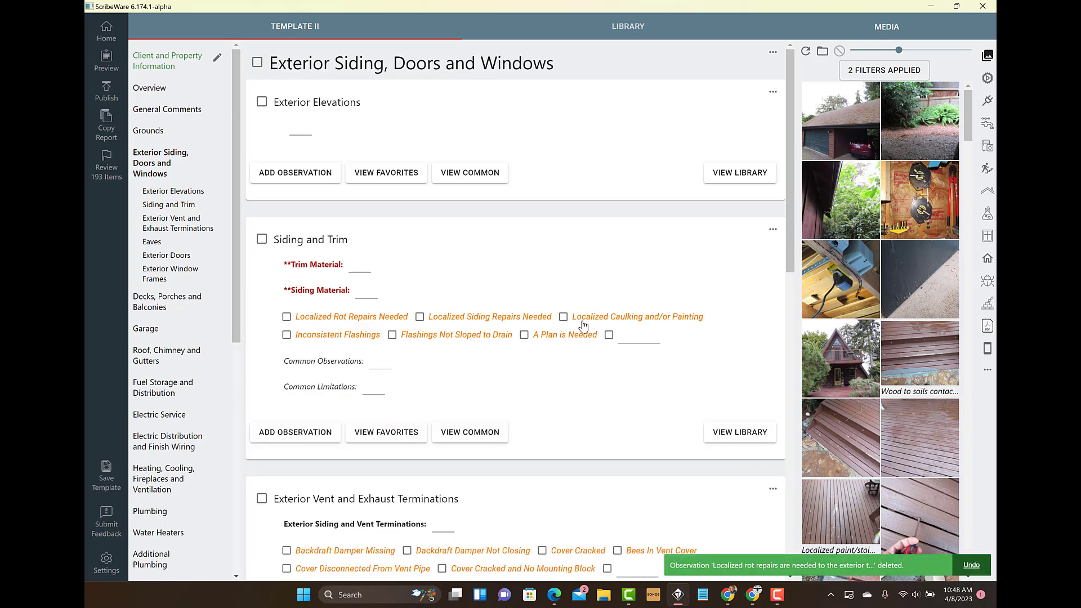
click(107, 31)
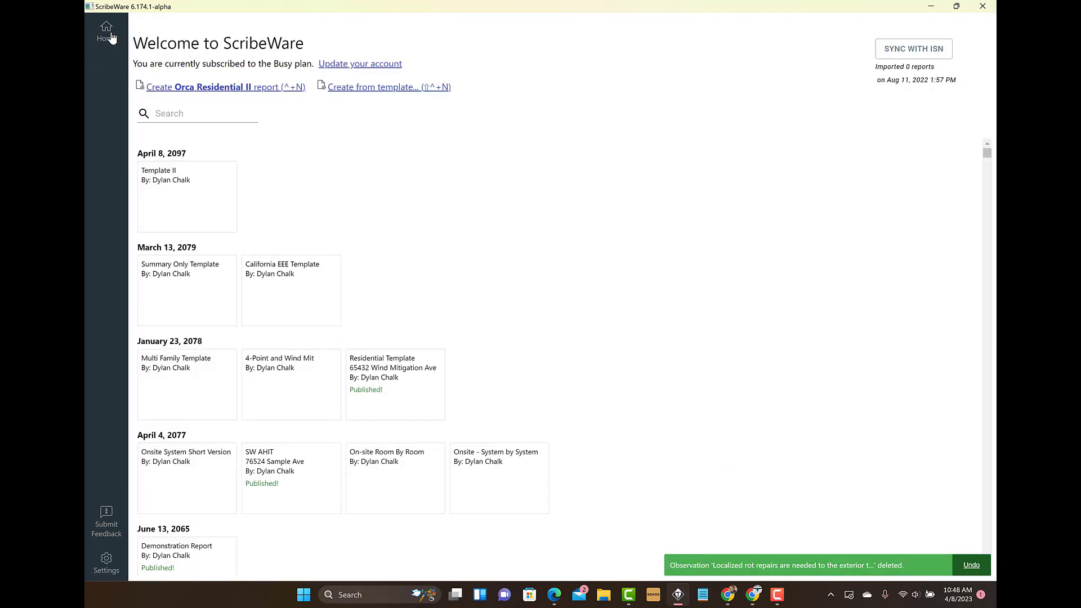